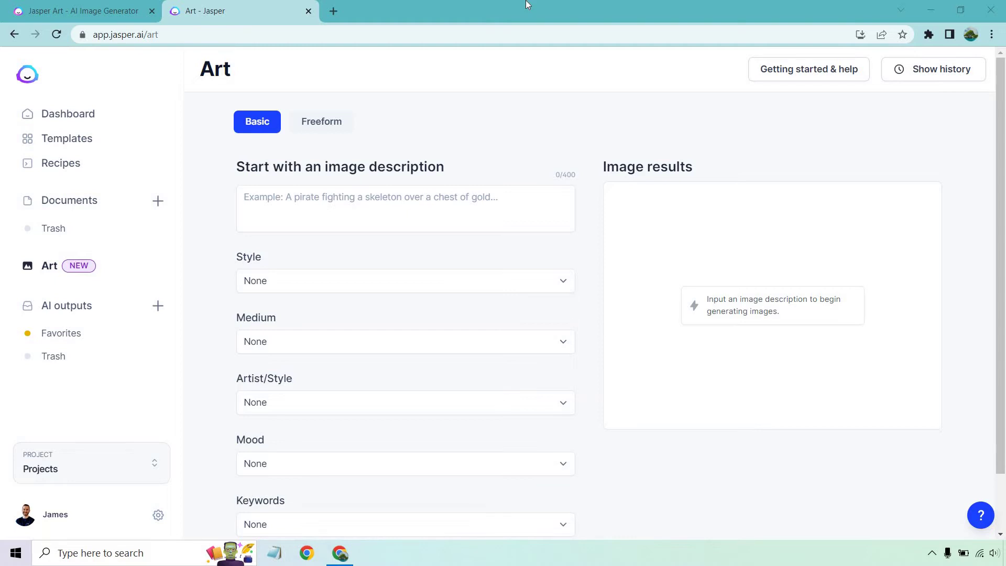
- Paste 'A pirate fighting a skeleton over a chest of gold' into the image description
scroll(409, 131, "down", 2)
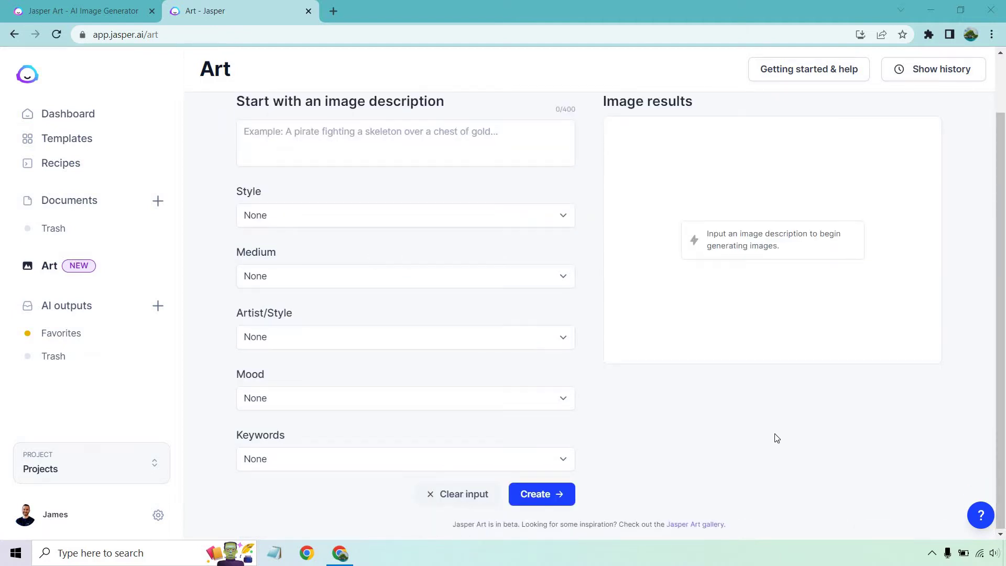
scroll(775, 438, "up", 2)
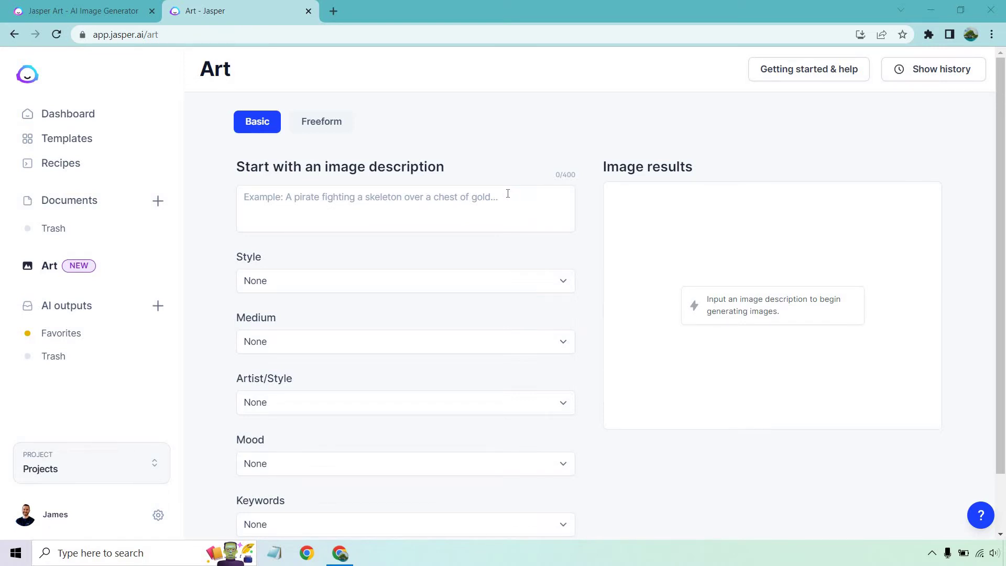
left_click(508, 194)
type("A pirate fighting a skeleton over a chest of gold")
left_click(529, 142)
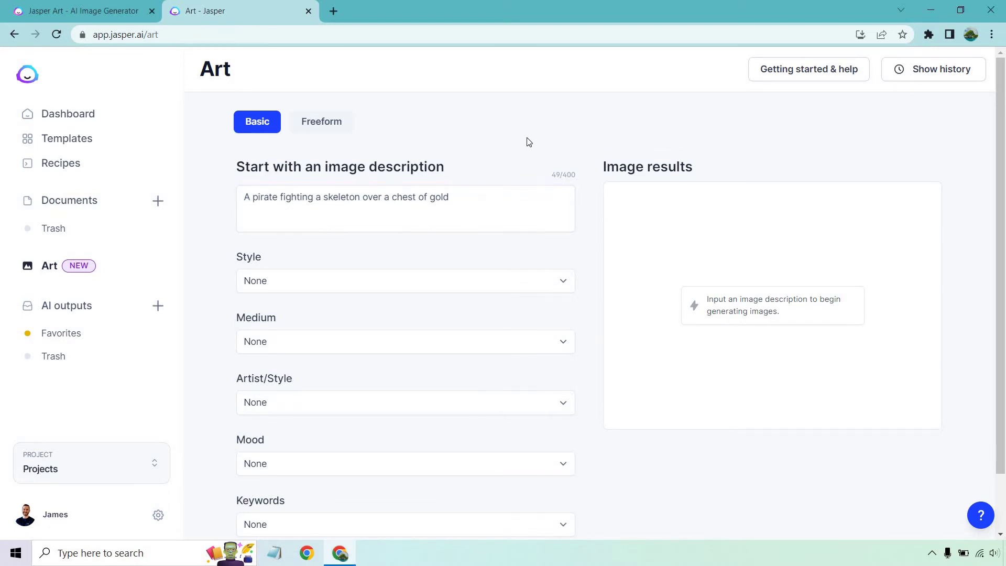
- Leave the Style at None and bring up the Medium options
scroll(529, 142, "down", 1)
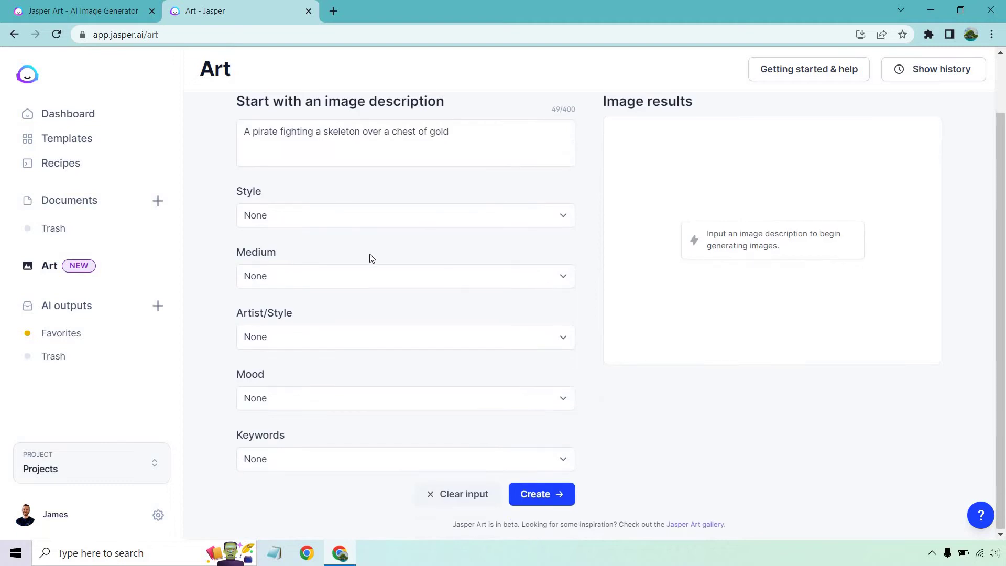
left_click(385, 219)
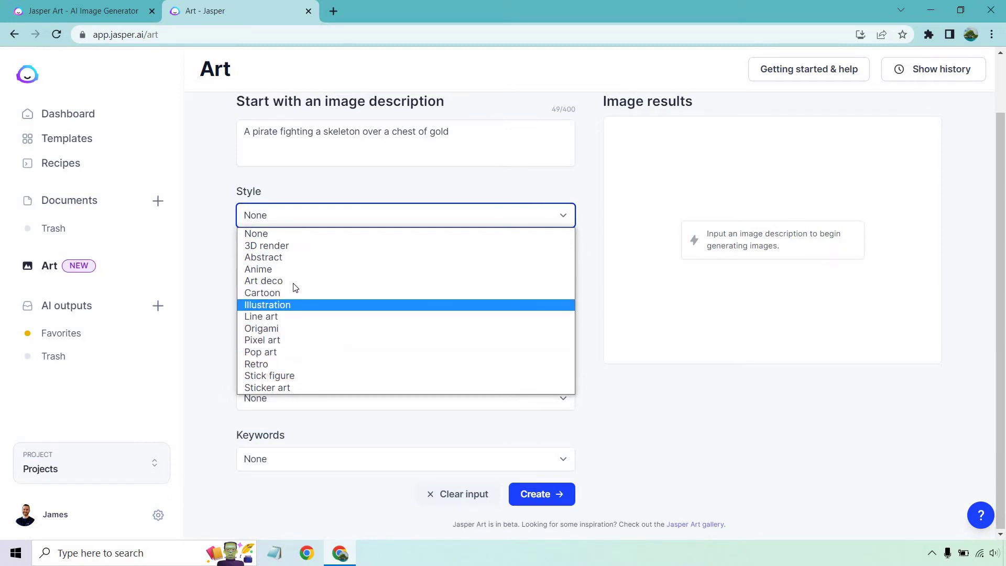
left_click(653, 361)
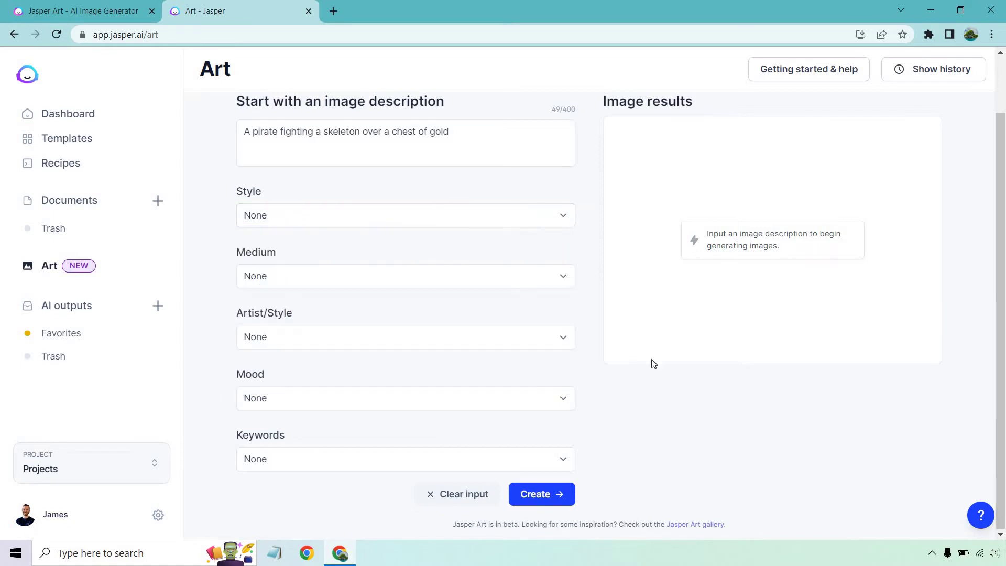
left_click(378, 278)
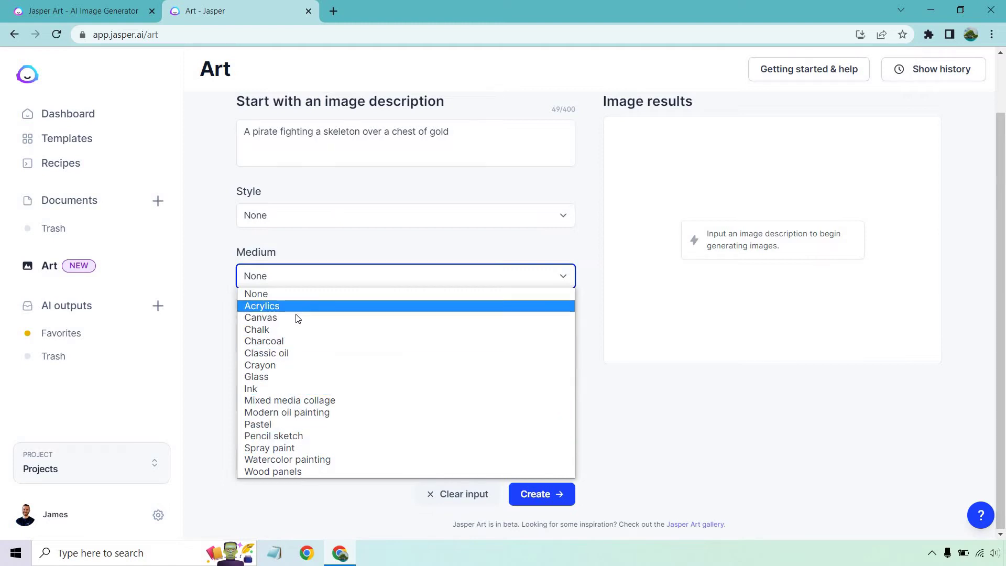
- Set the Medium to Ink and the Artist/Style to Van Gogh
left_click(293, 389)
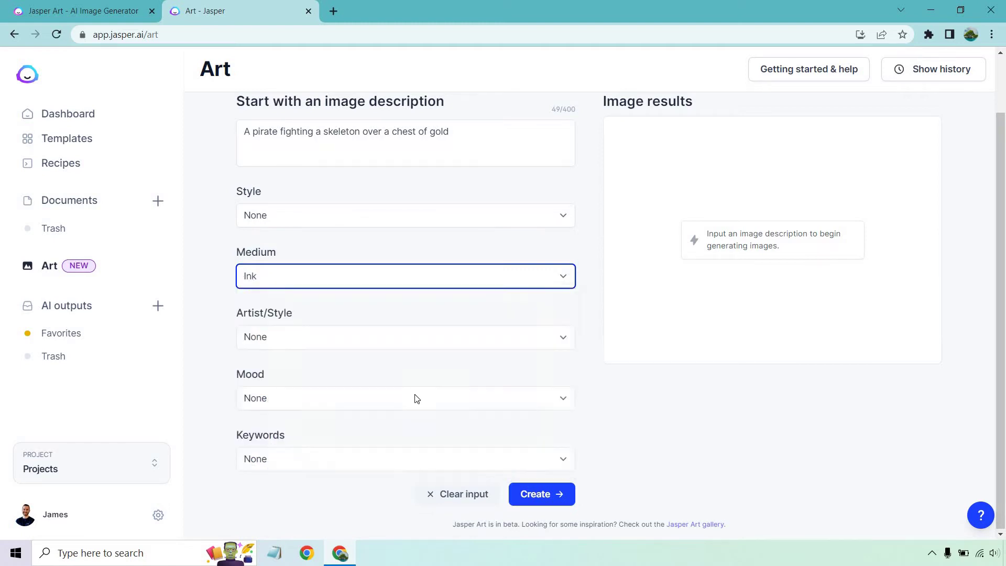
left_click(522, 337)
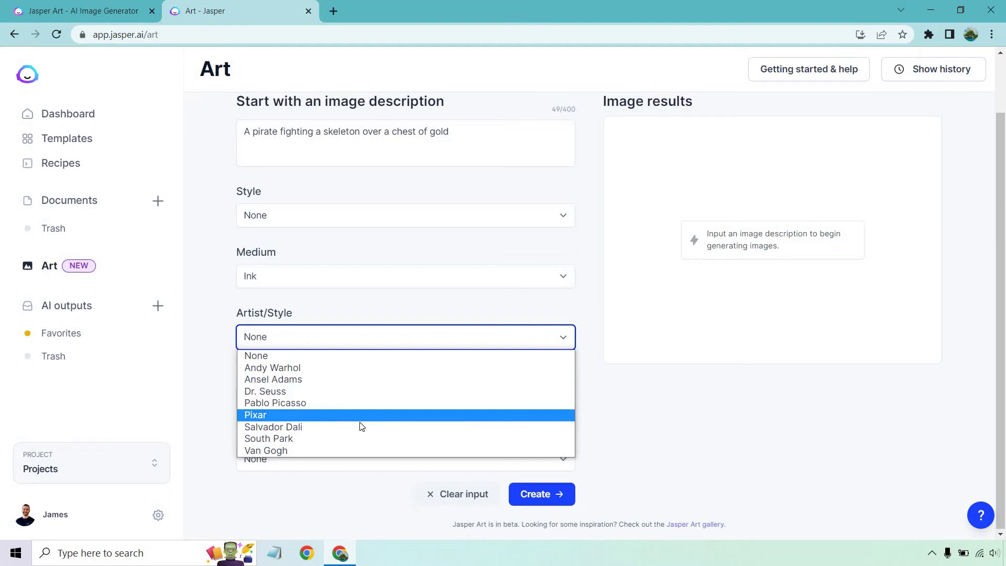
left_click(338, 451)
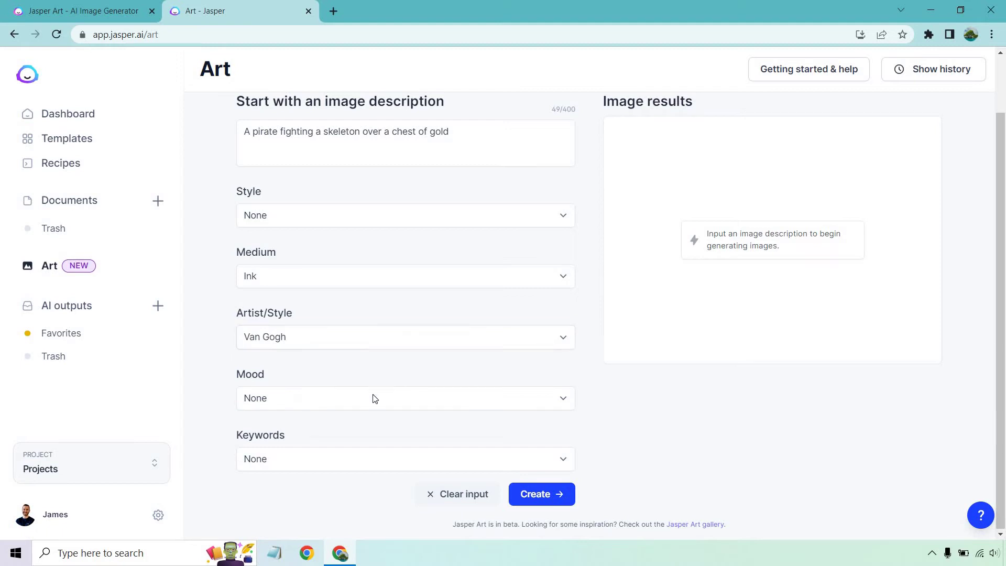
- Set the Mood to Exciting and leave Keywords at None
left_click(373, 398)
scroll(377, 292, "down", 4)
scroll(378, 295, "up", 4)
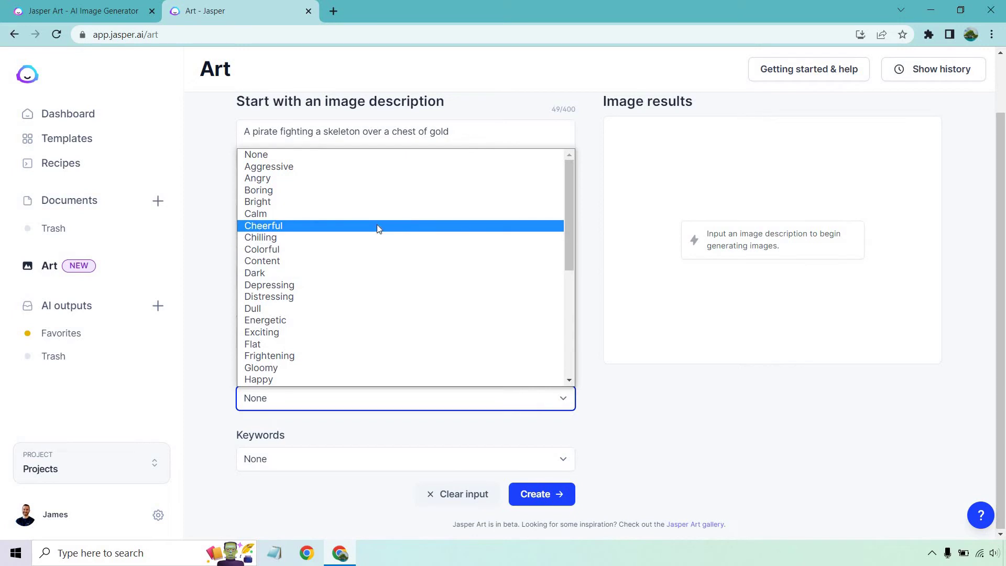
scroll(337, 205, "down", 3)
left_click(332, 201)
scroll(352, 235, "up", 1)
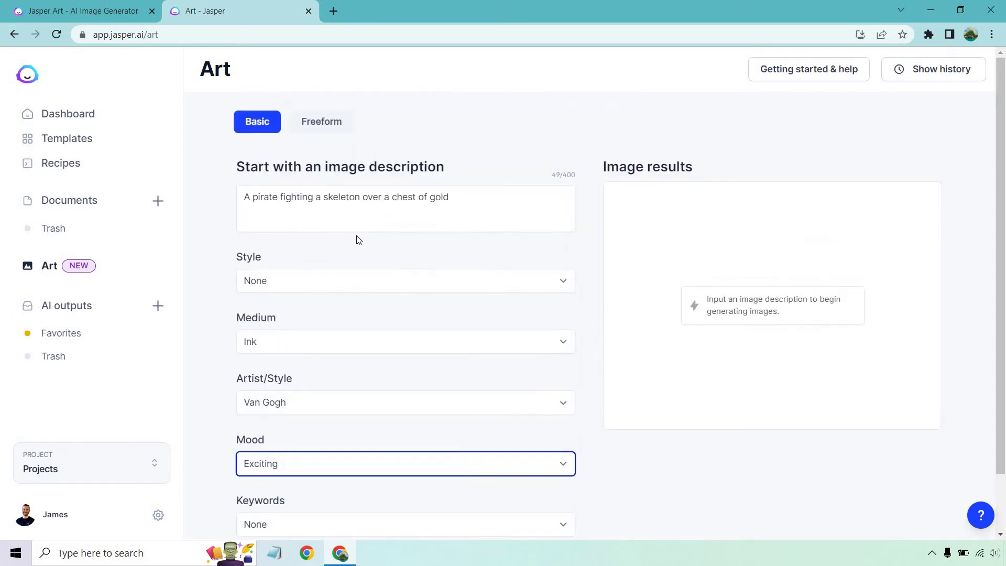
scroll(703, 434, "down", 1)
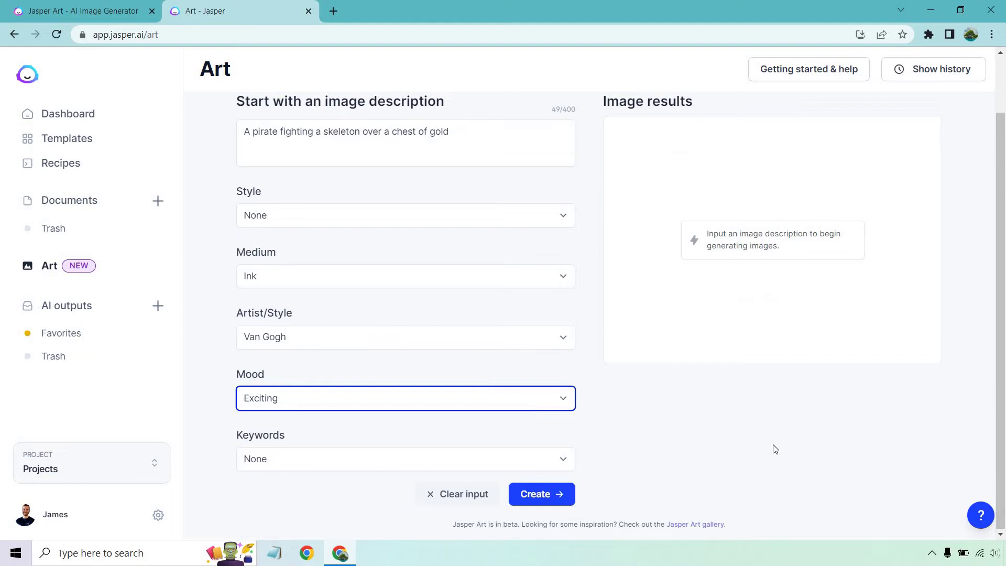
left_click(286, 461)
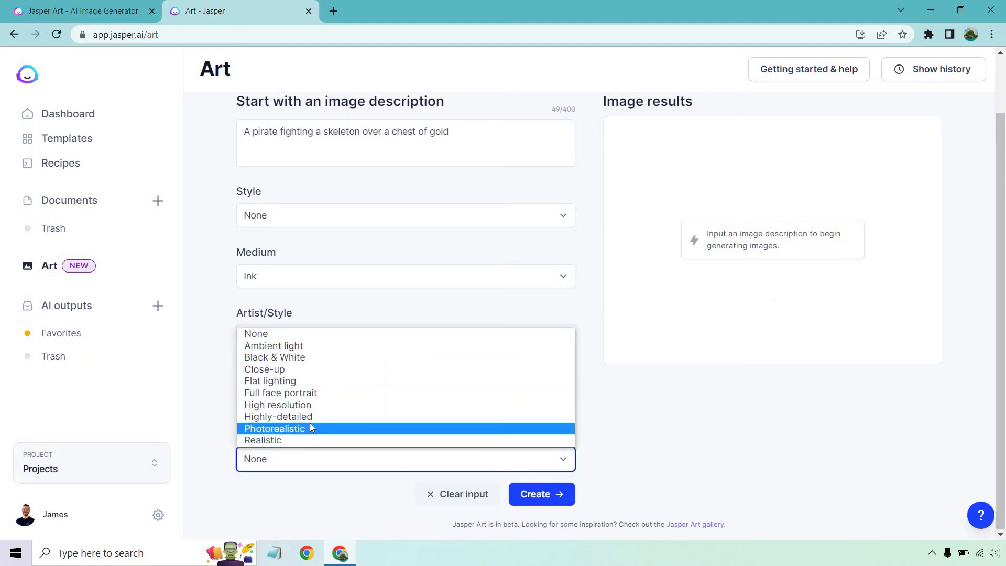
left_click(653, 403)
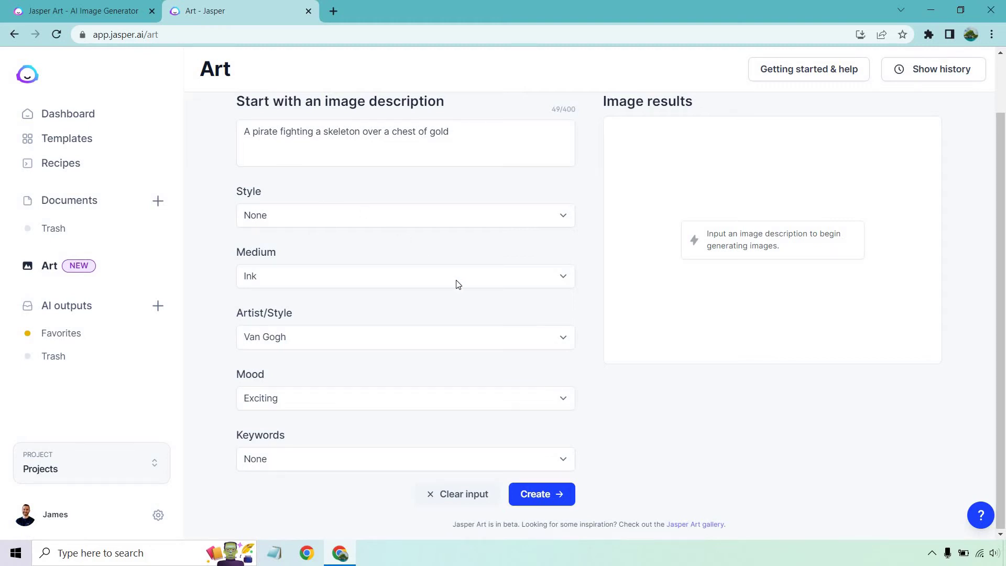
scroll(463, 282, "up", 2)
scroll(464, 283, "down", 2)
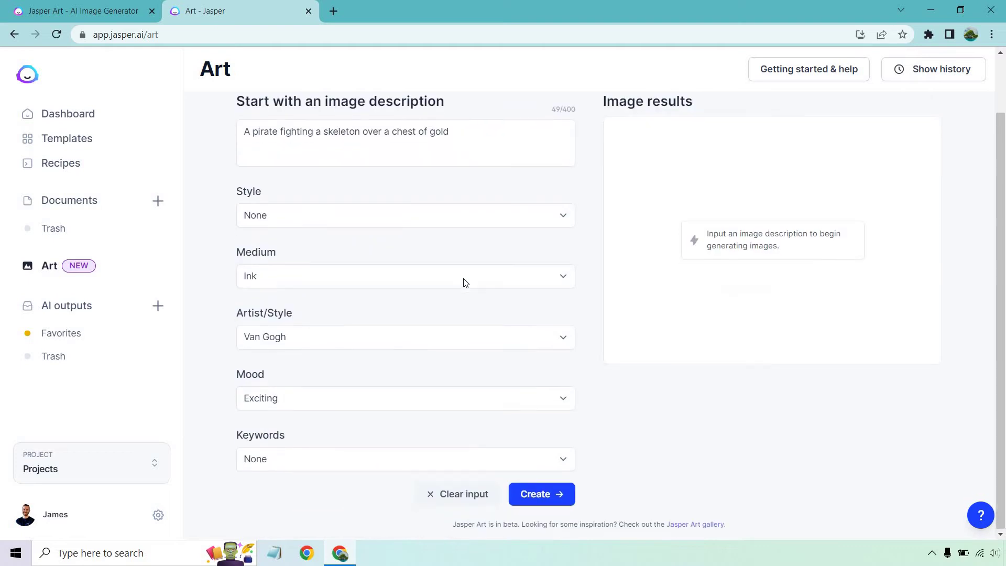
- Create the four Van Gogh ink pirate images and enlarge the first result
left_click(552, 493)
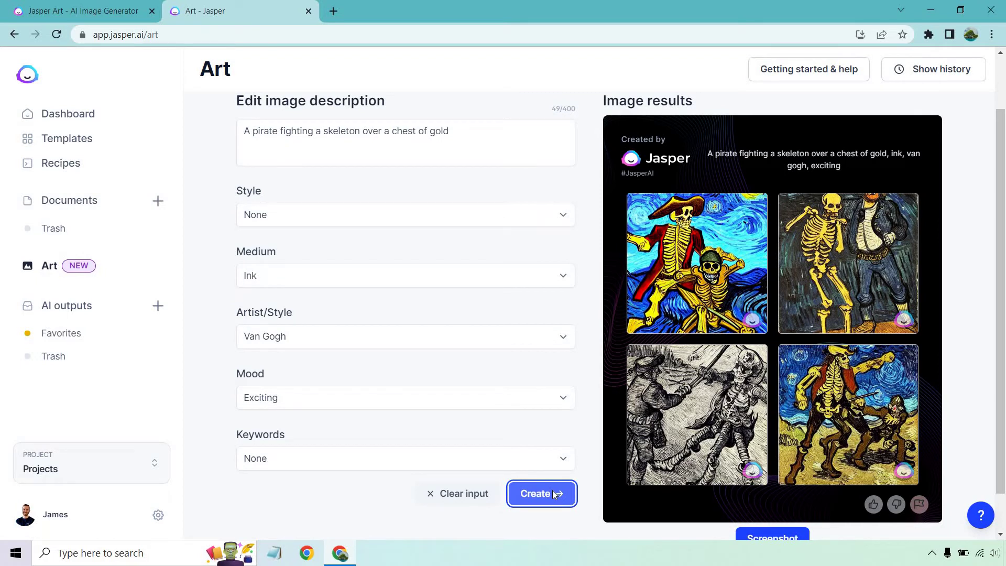
left_click(683, 287)
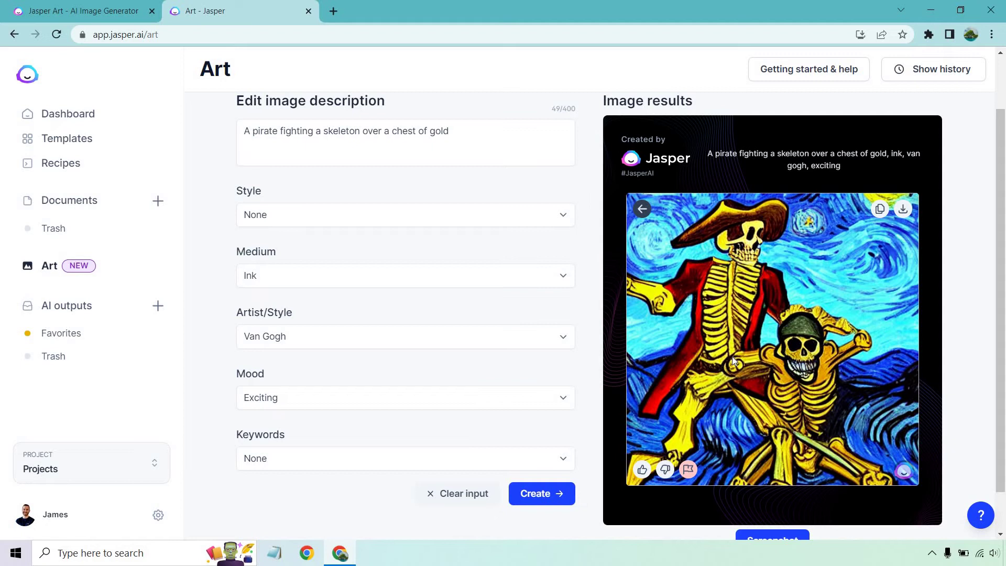
- Switch Style to 3D render, reset Medium and Artist/Style to None, and generate new images
left_click(372, 222)
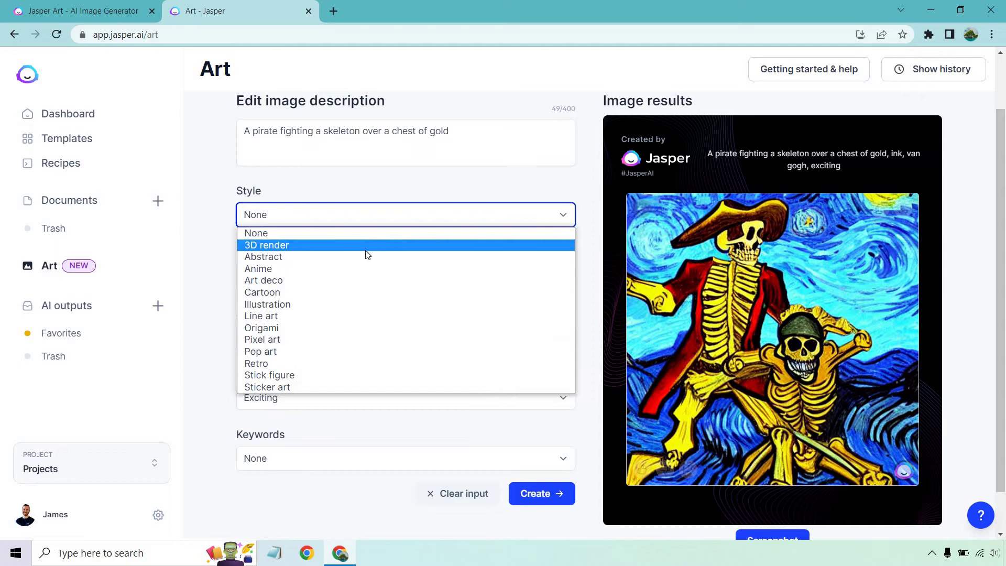
left_click(367, 245)
left_click(334, 283)
left_click(321, 294)
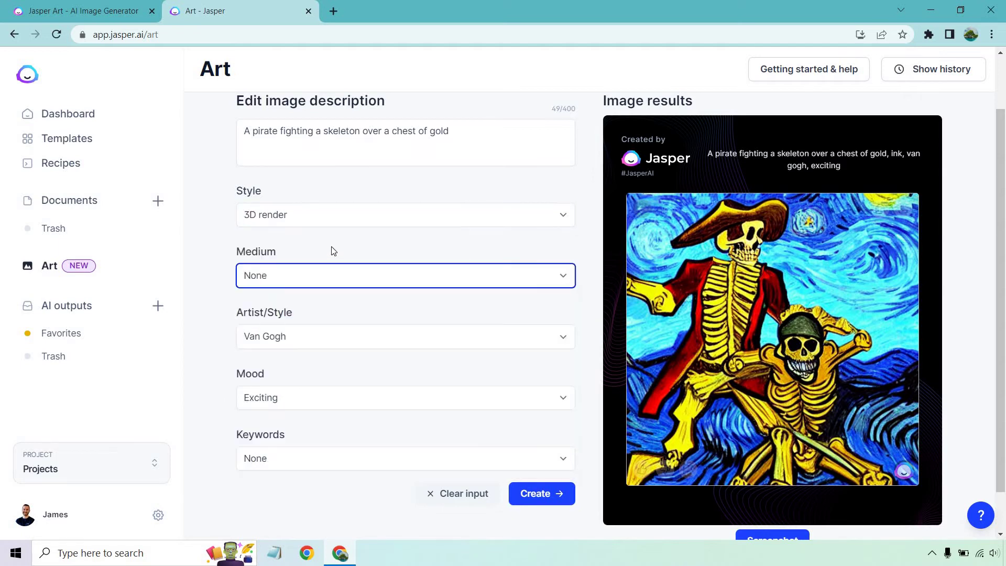
left_click(351, 336)
left_click(345, 355)
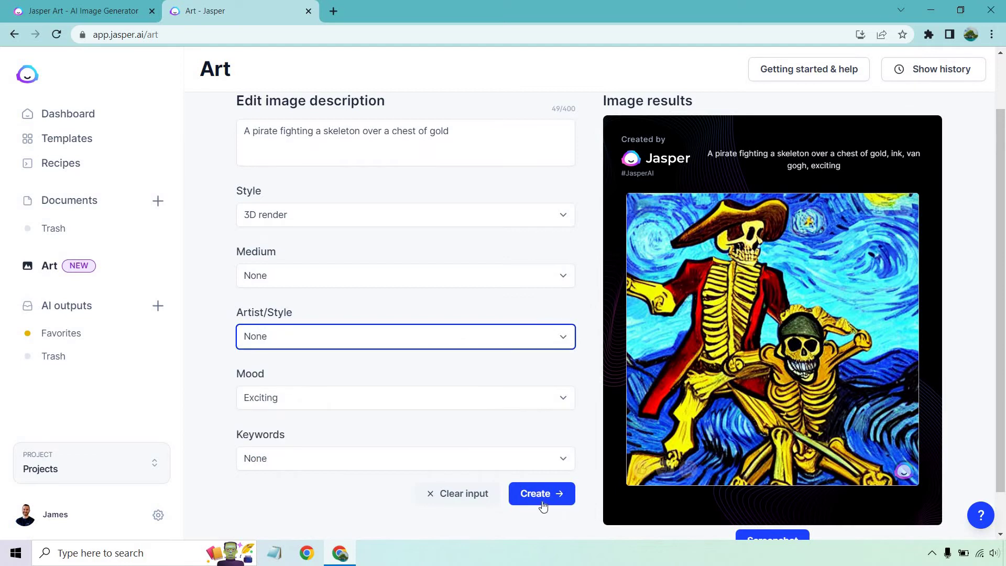
left_click(541, 494)
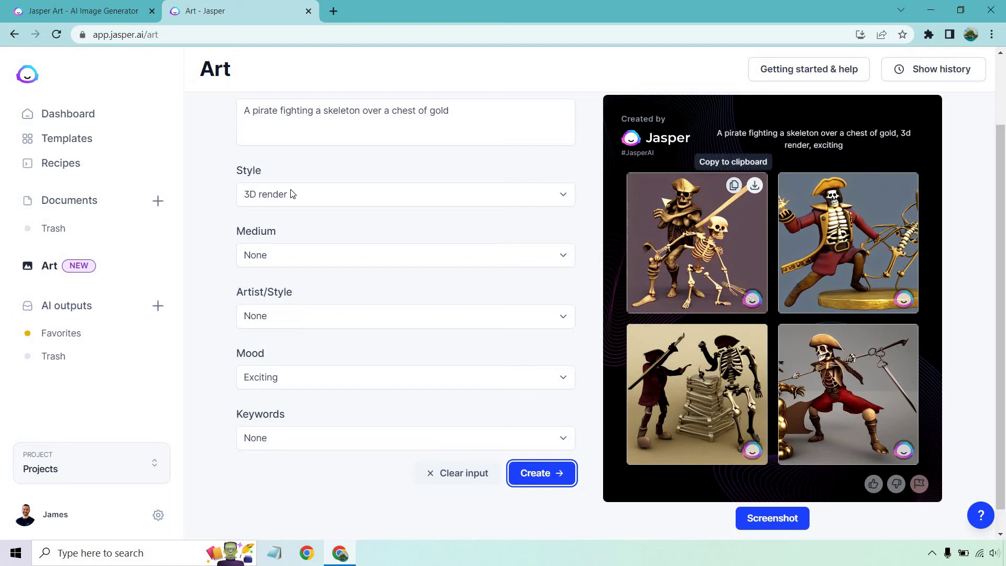
left_click(308, 195)
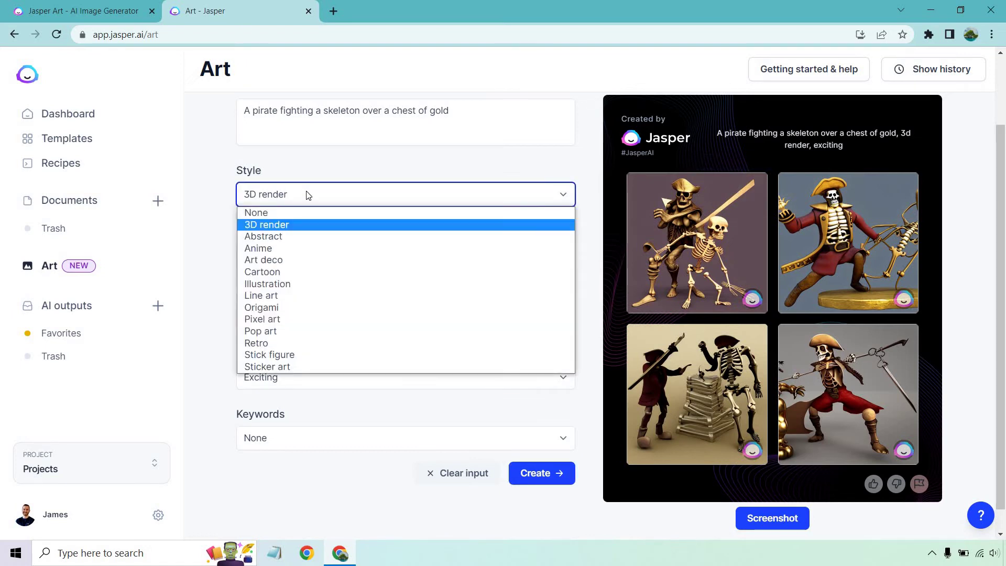
left_click(279, 212)
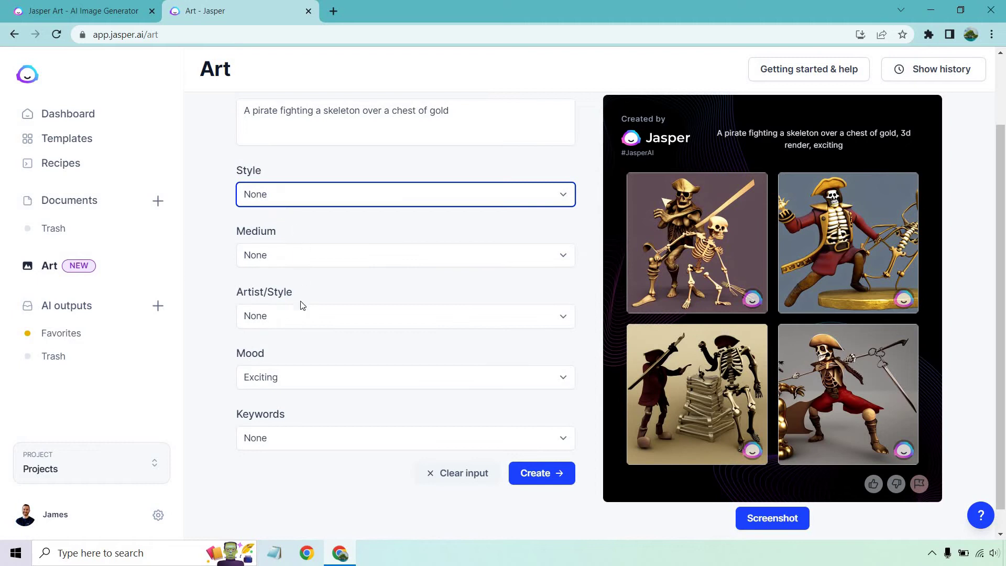
left_click(297, 257)
left_click(298, 257)
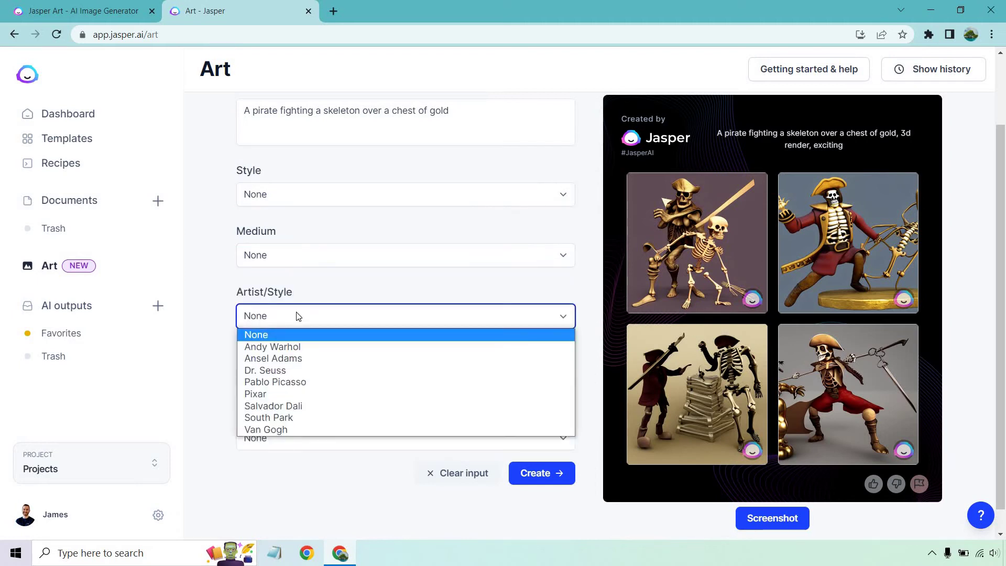
left_click(292, 371)
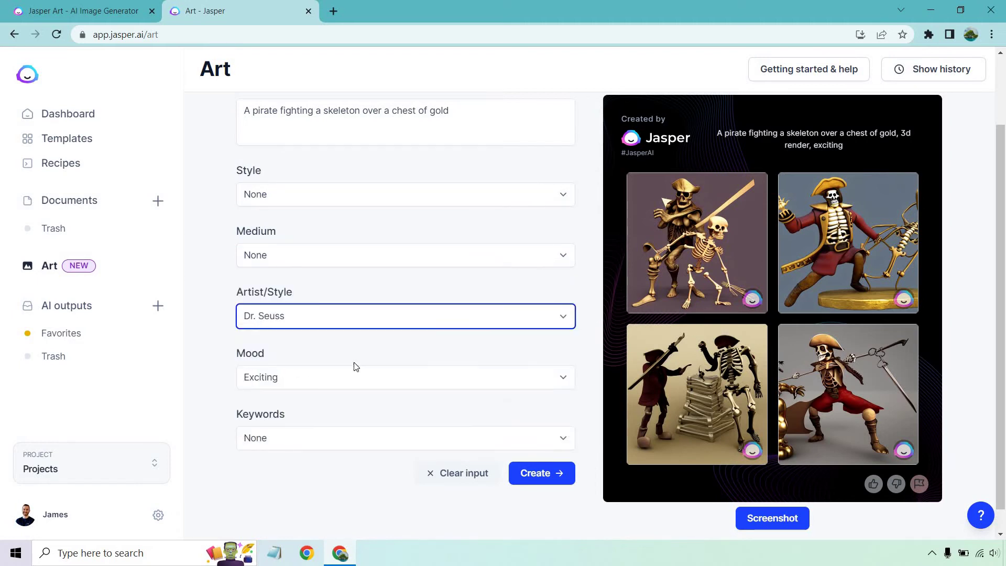
left_click(547, 474)
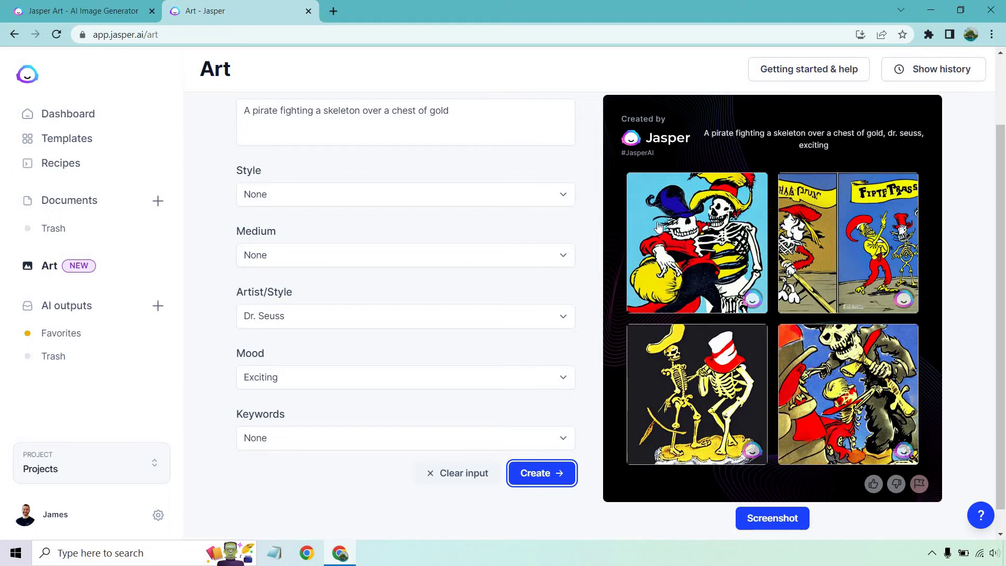
left_click(689, 251)
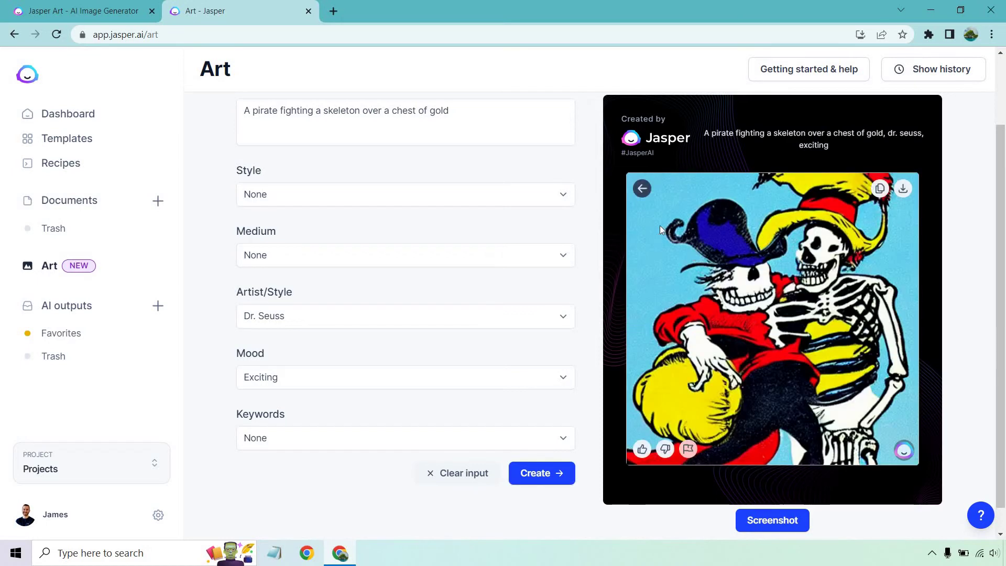
left_click(642, 188)
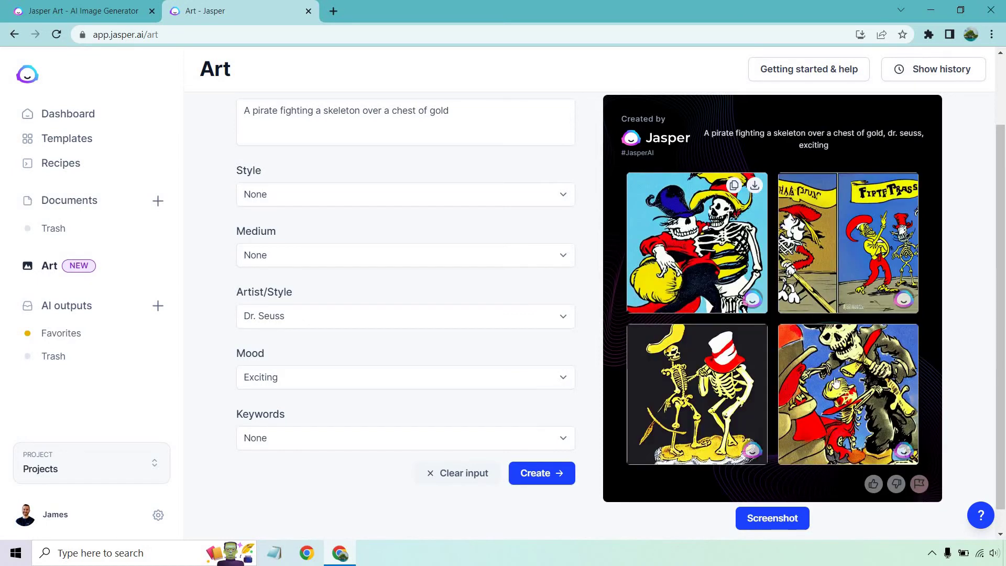
left_click(855, 398)
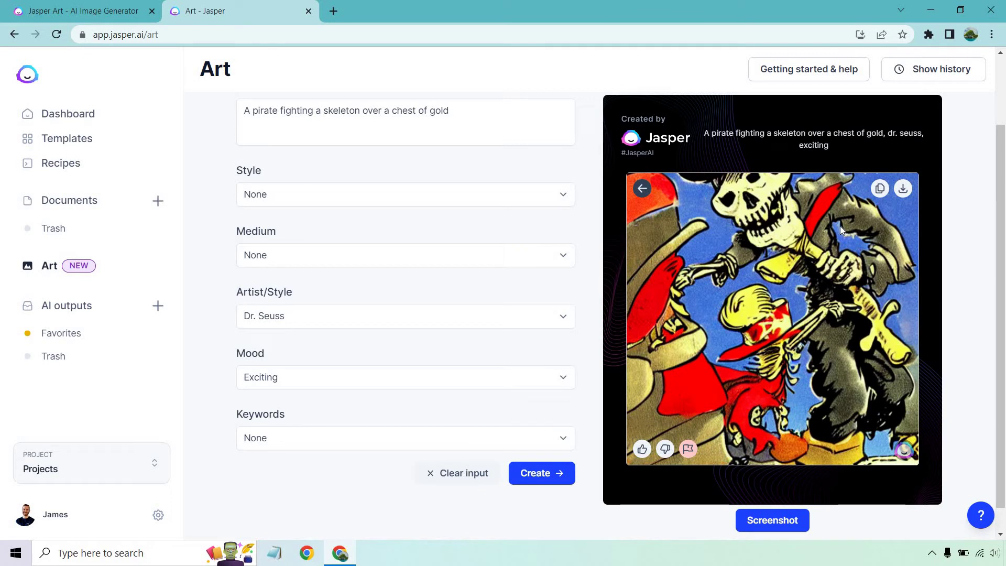
left_click(640, 189)
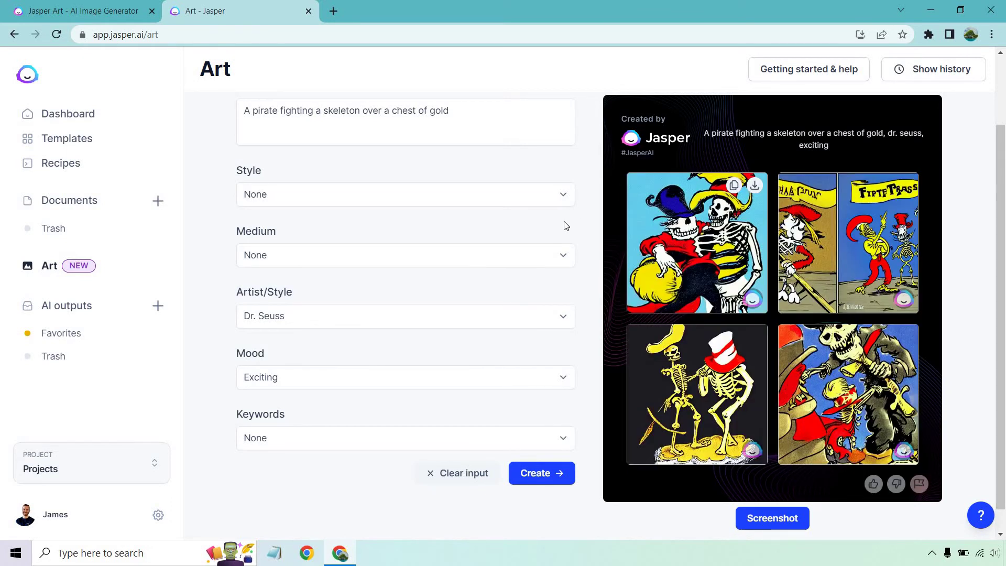
mouse_move(699, 359)
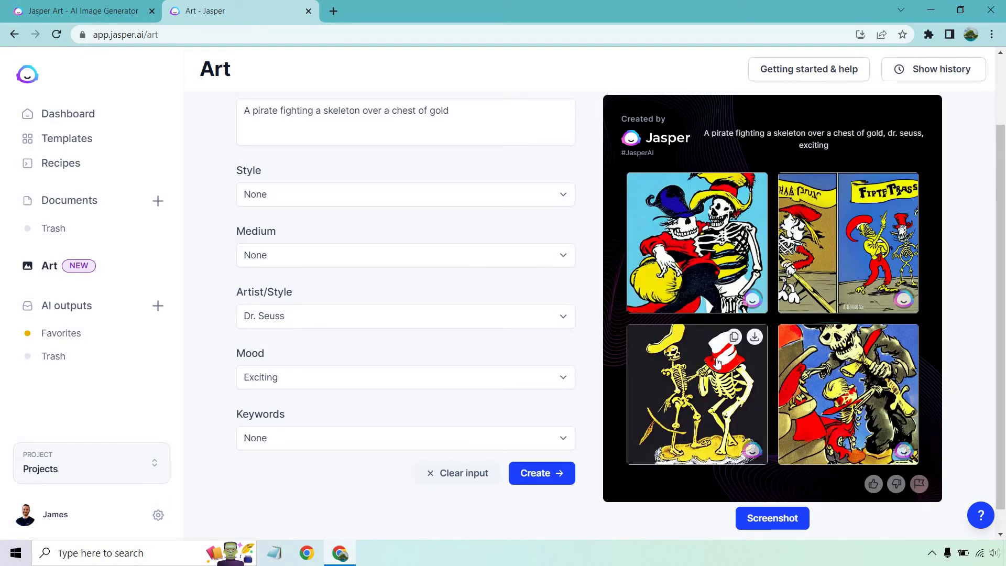
- Change the artist style to Pixar, generate new pirate images, and preview the first one
left_click(341, 319)
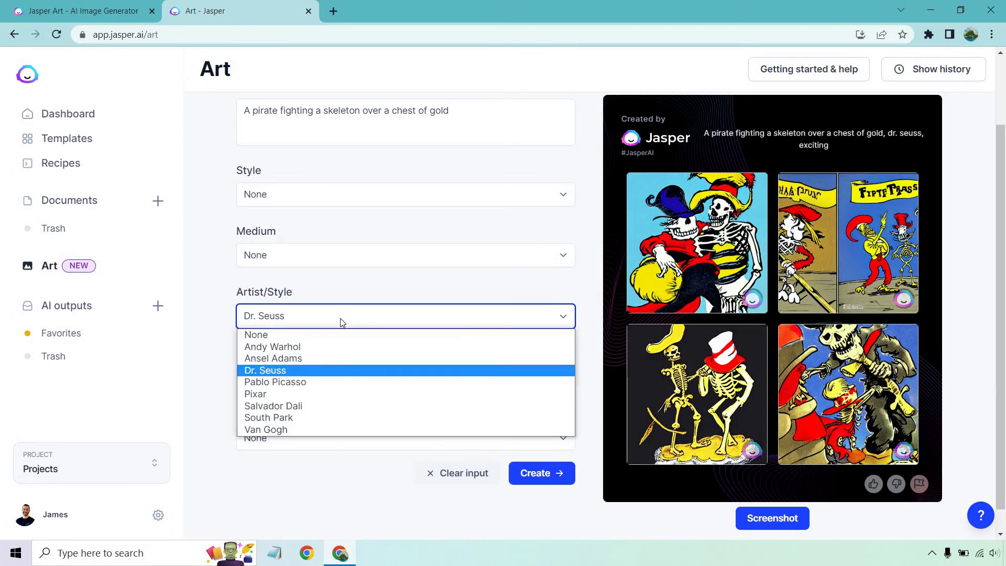
left_click(459, 398)
left_click(548, 473)
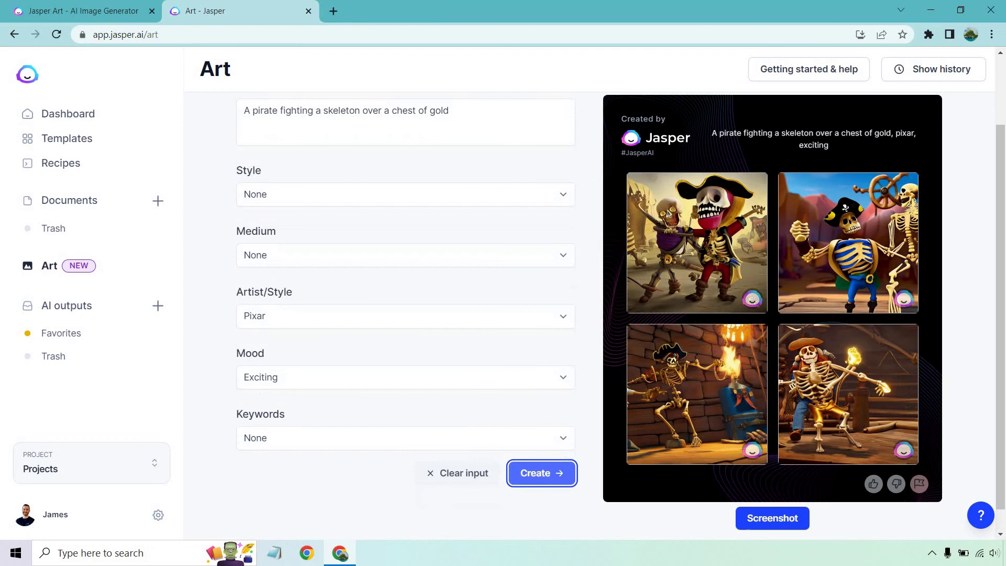
left_click(683, 235)
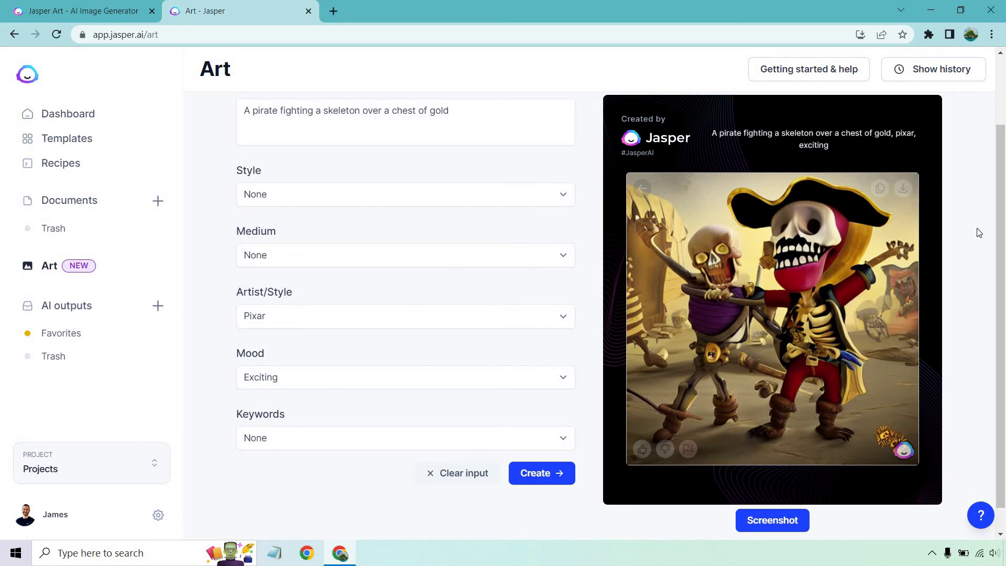
left_click(643, 190)
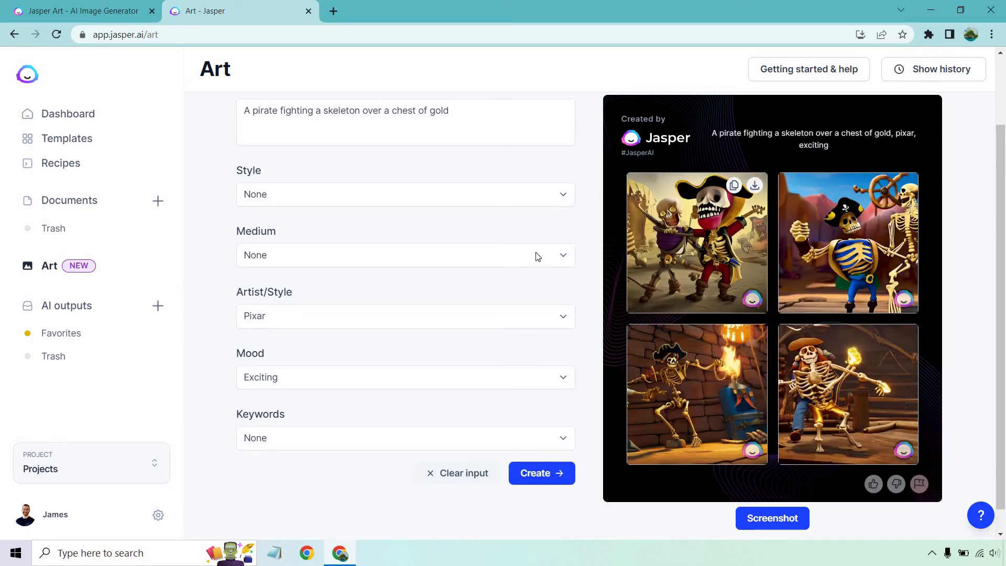
- Change the artist style to South Park and generate four new pirate images
left_click(353, 317)
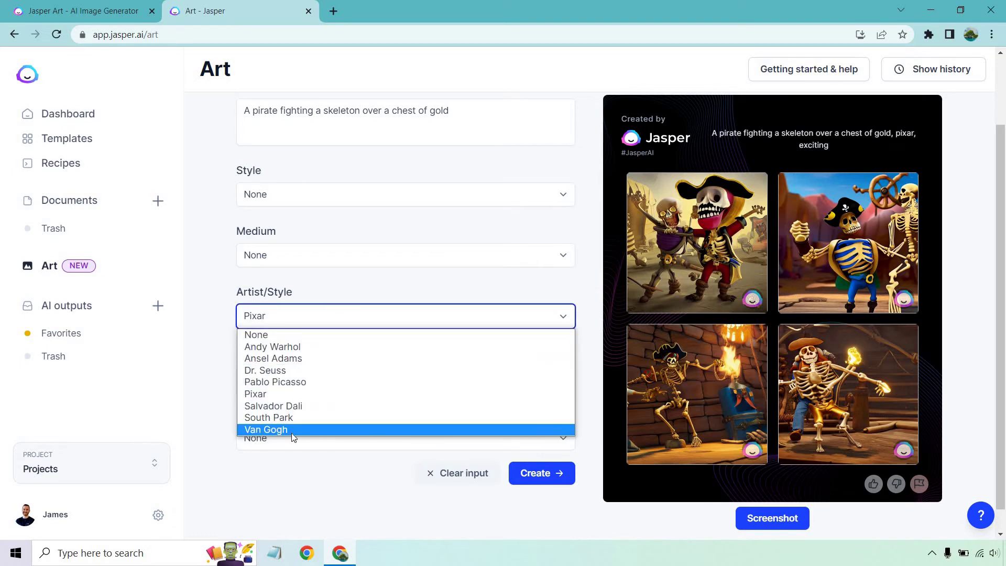
left_click(287, 417)
left_click(534, 481)
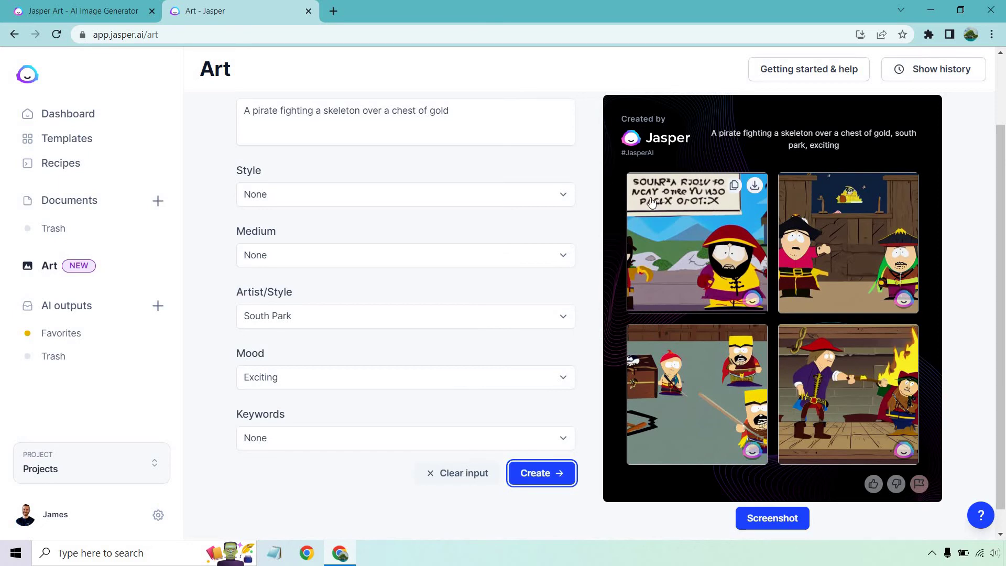
mouse_move(825, 257)
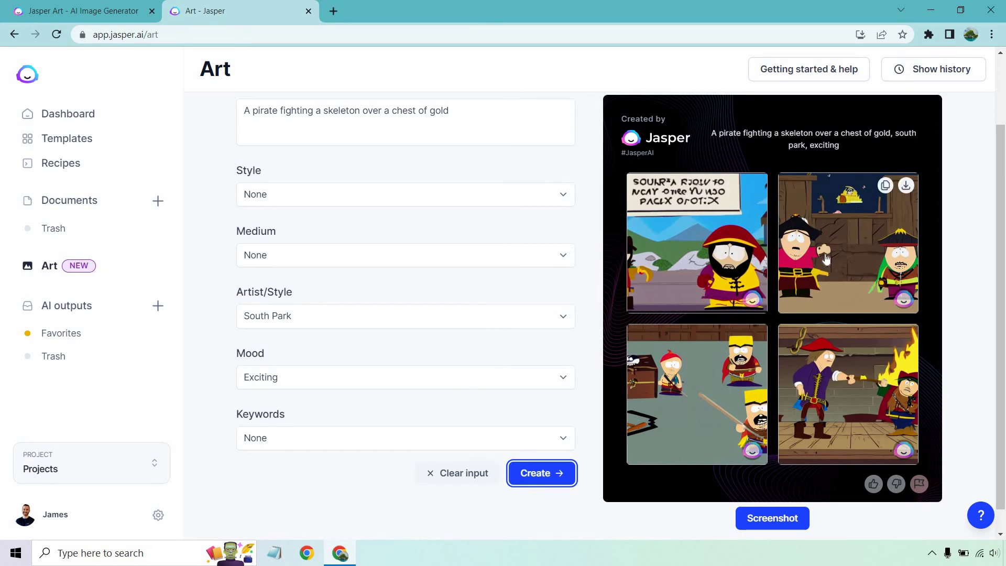
scroll(592, 160, "up", 2)
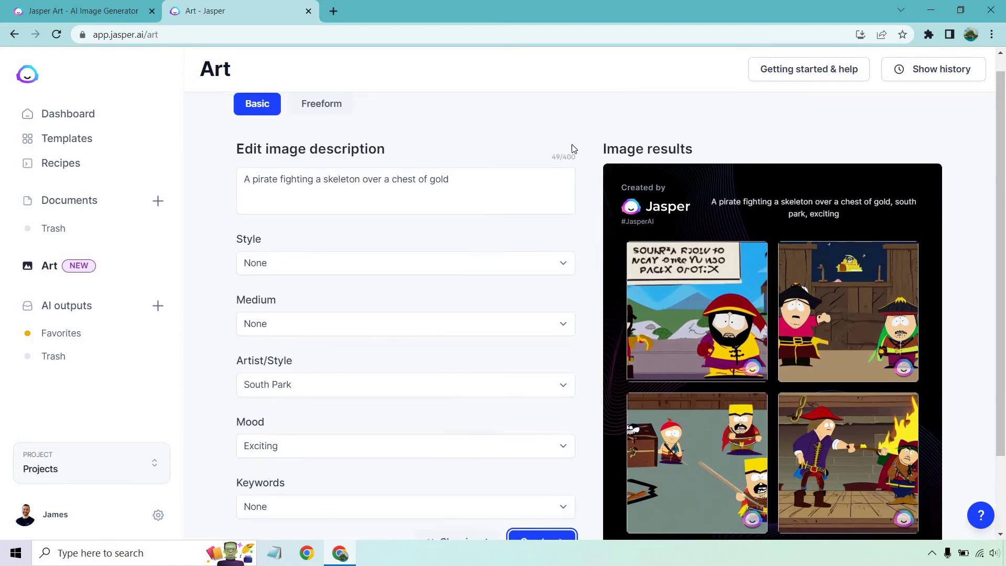
- Switch to Freeform mode and clear the existing image description
scroll(571, 143, "up", 1)
left_click(338, 123)
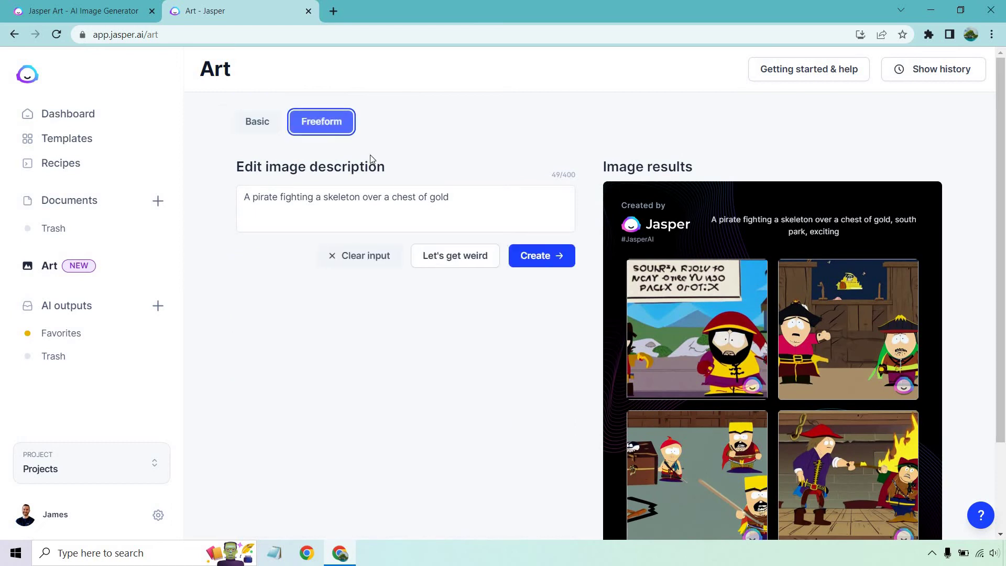
left_click(461, 196)
triple_click(460, 196)
key("BackSpace")
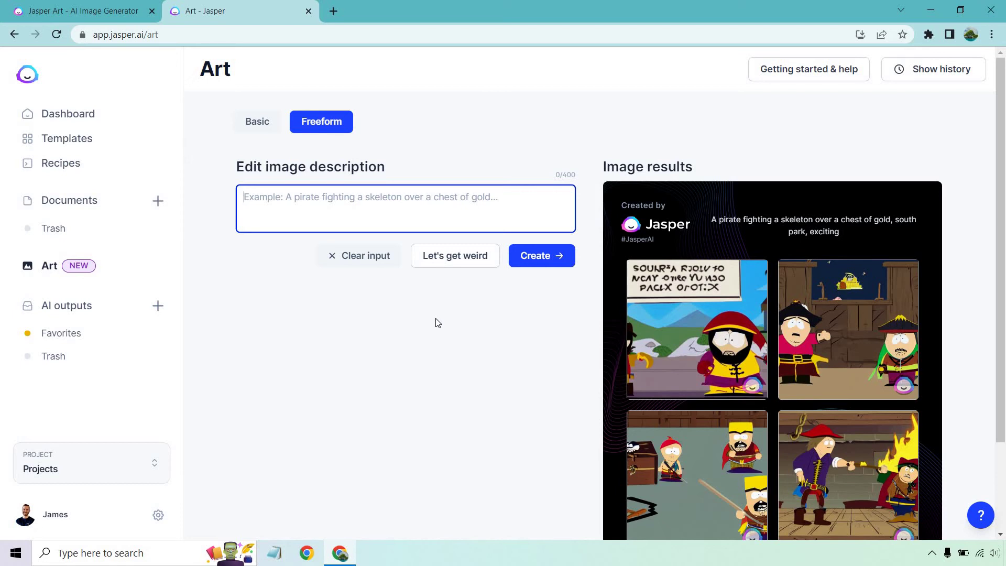
- Load the random prompt 'house in the woods, wood panels, origami, boring' and generate images
left_click(443, 262)
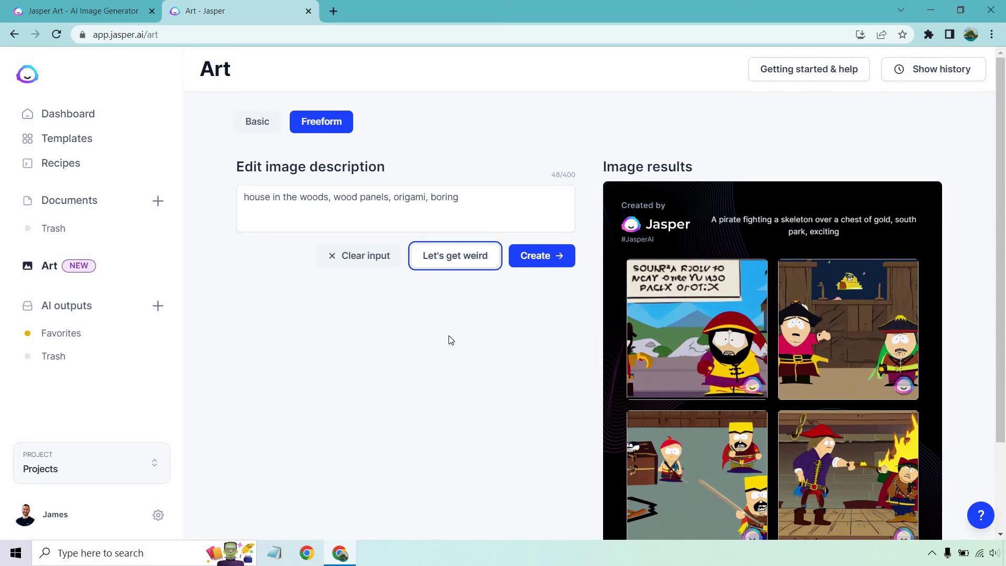
left_click(551, 262)
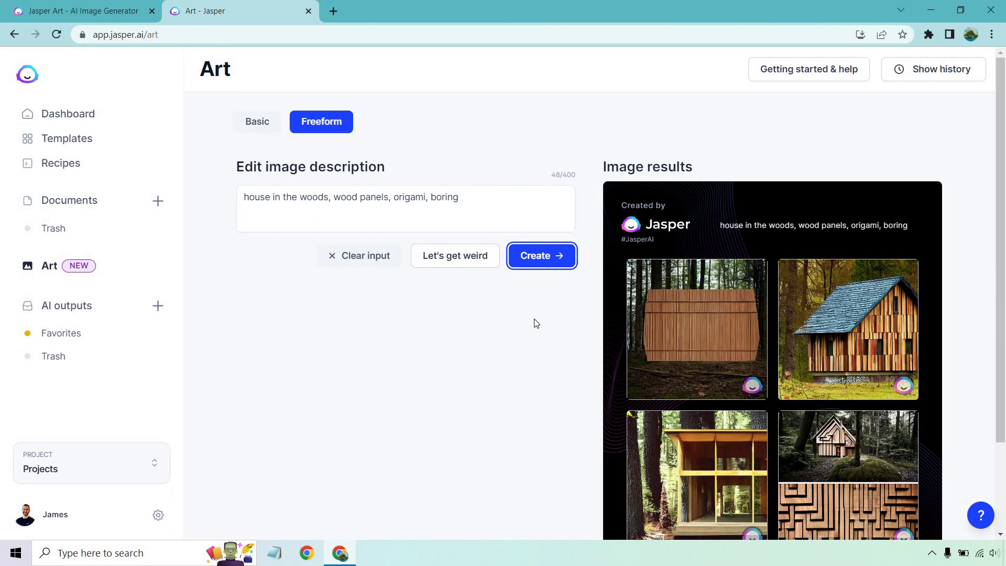
scroll(535, 317, "down", 1)
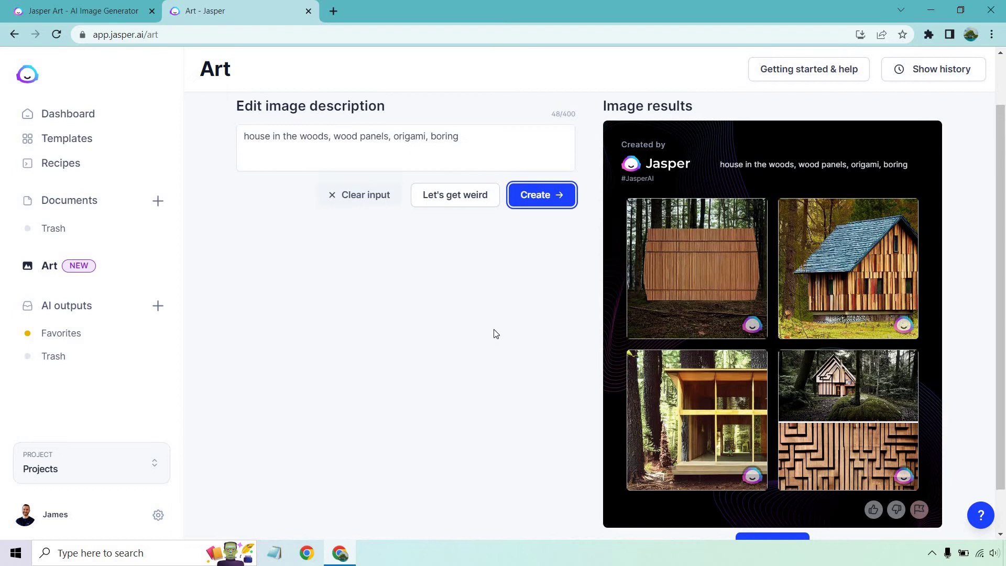
- Generate images from the random prompt 'earth, cartoon, realistic, boring' and preview the bottom-right one
left_click(454, 259)
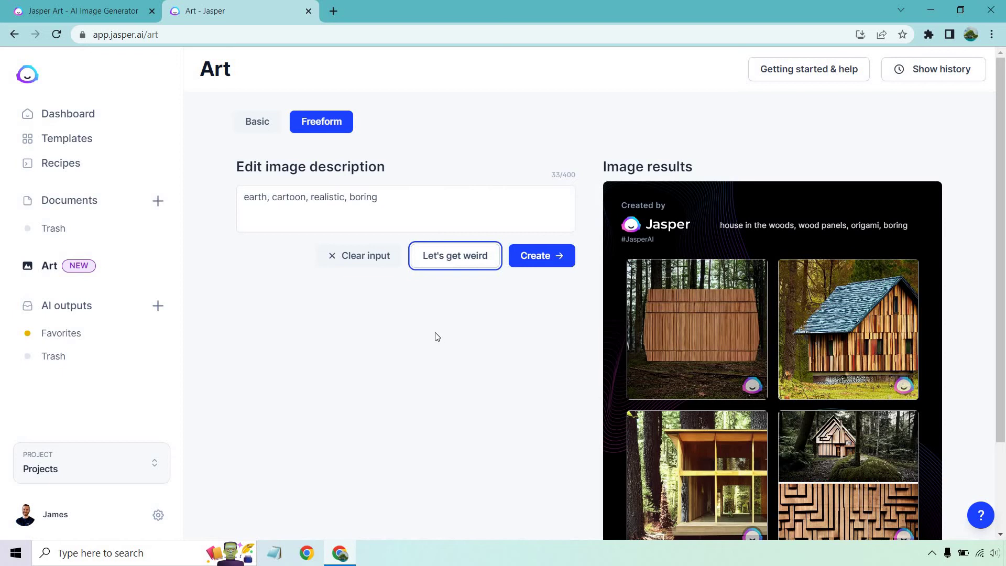
left_click(541, 256)
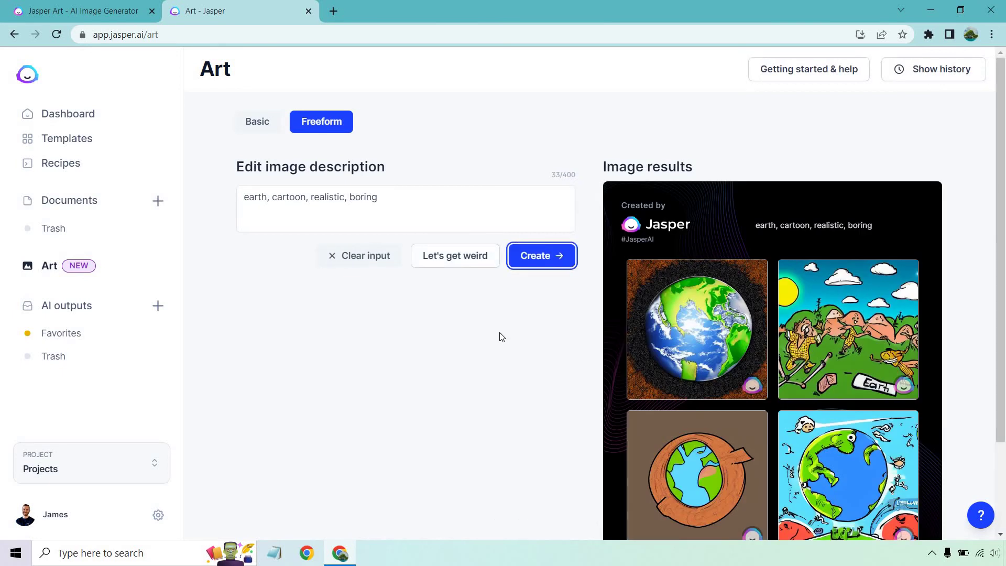
scroll(498, 330, "down", 1)
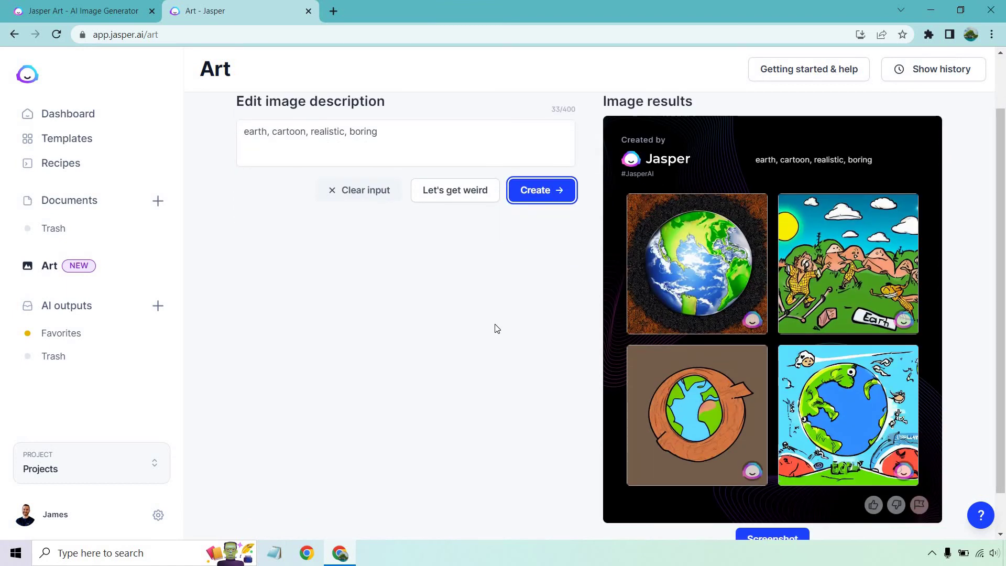
left_click(815, 402)
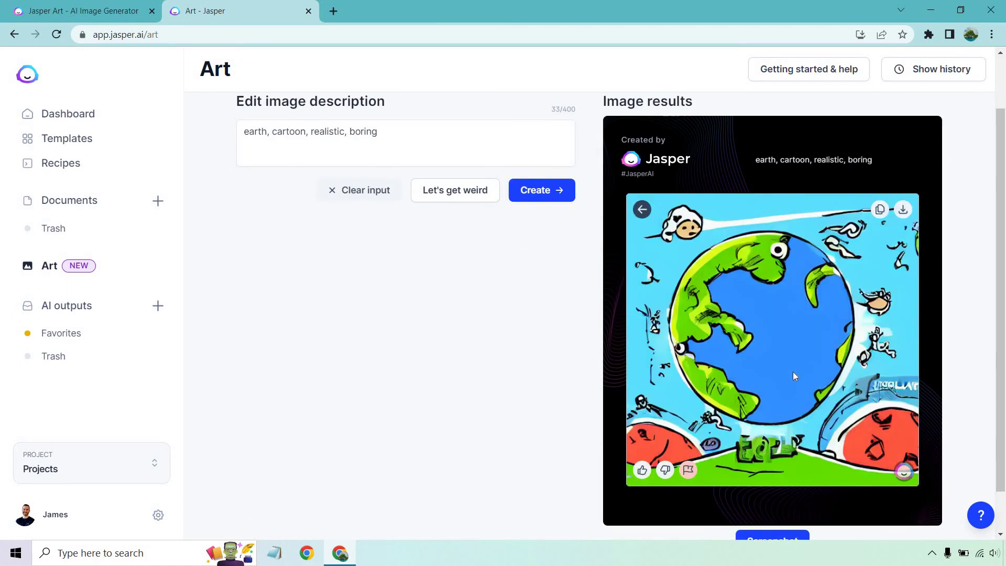
left_click(643, 210)
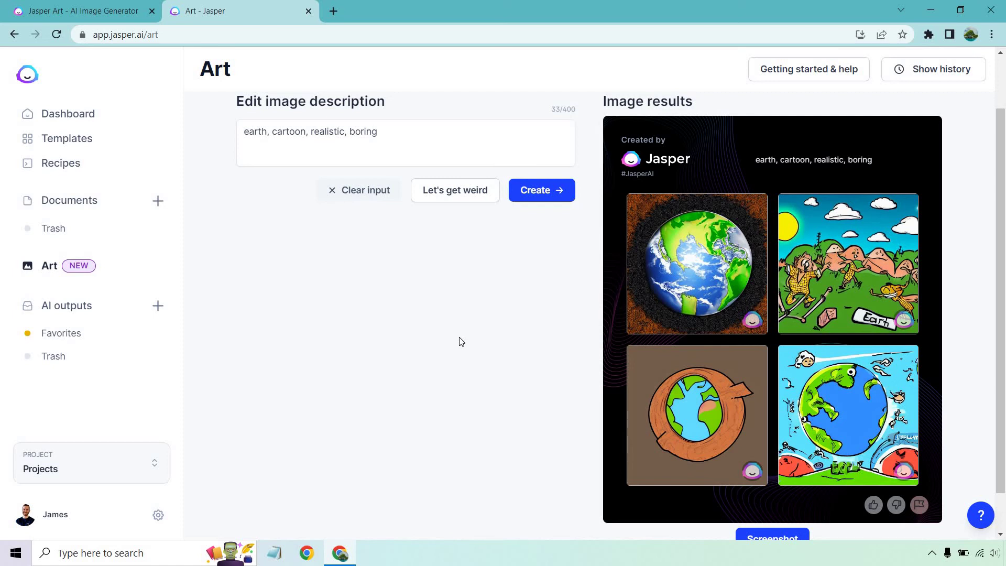
scroll(458, 331, "up", 1)
scroll(459, 332, "up", 1)
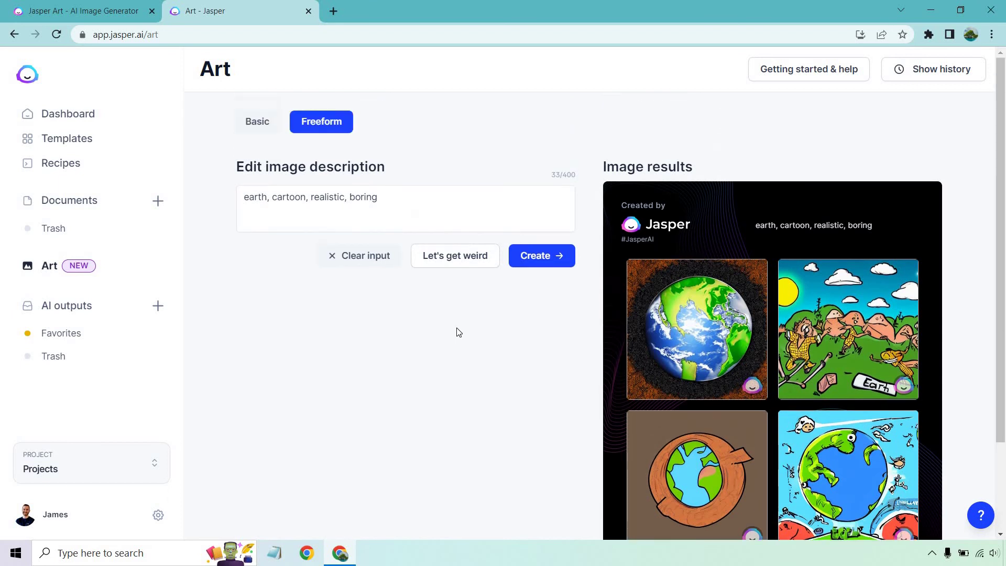
- Reroll to 'scenic mountain range, high resolution, lifeless, crayon' and generate four crayon images
left_click(449, 262)
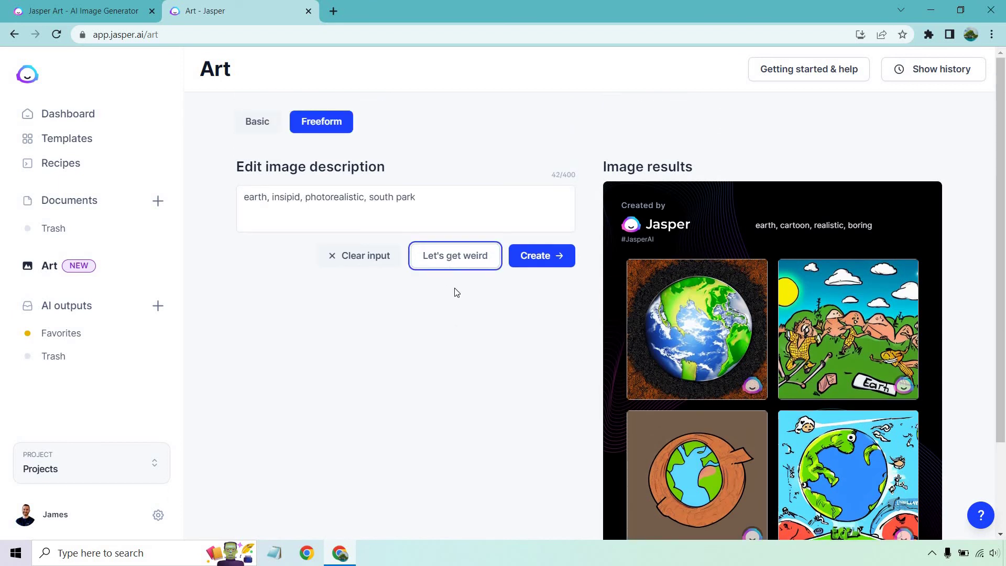
left_click(434, 262)
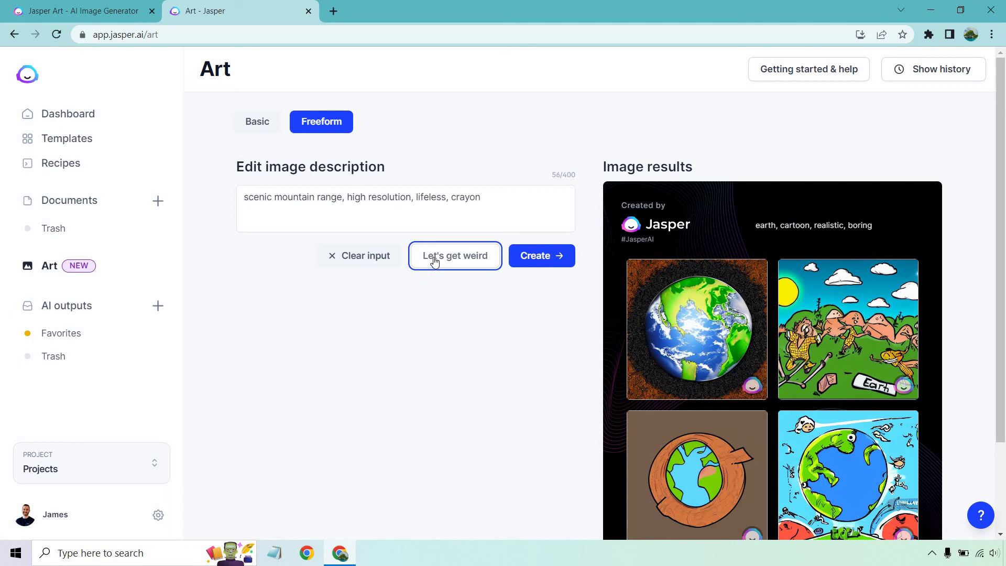
left_click(539, 257)
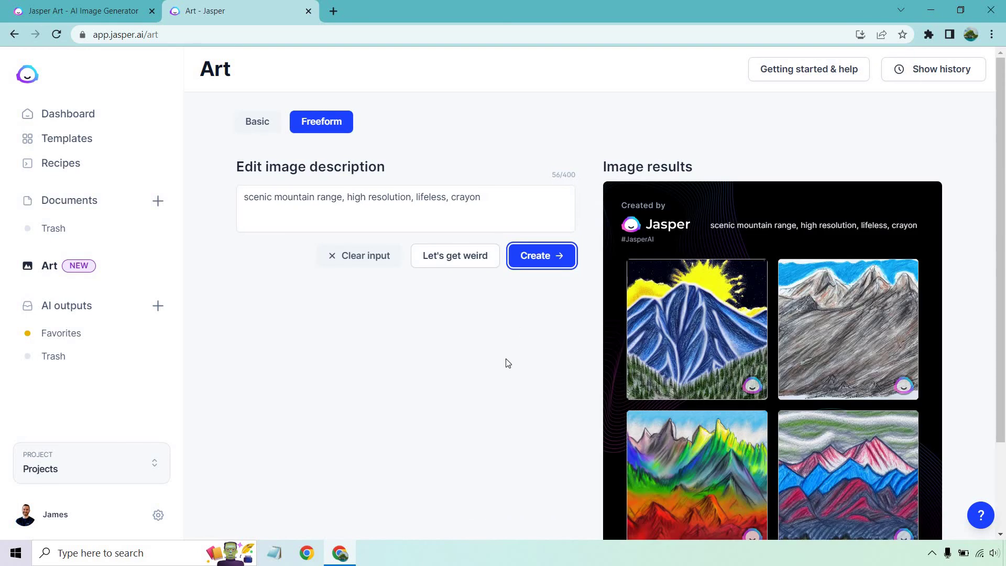
scroll(507, 361, "down", 1)
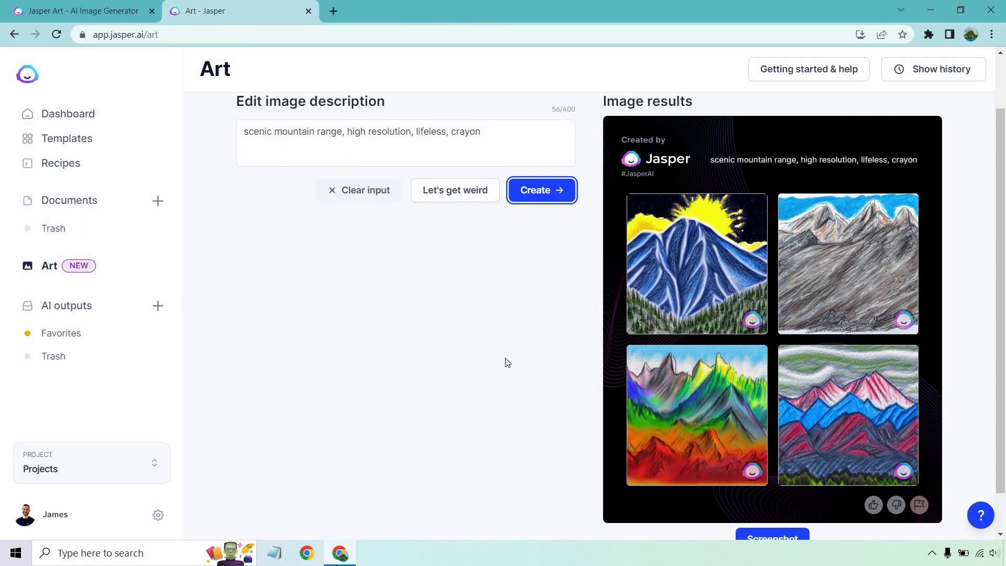